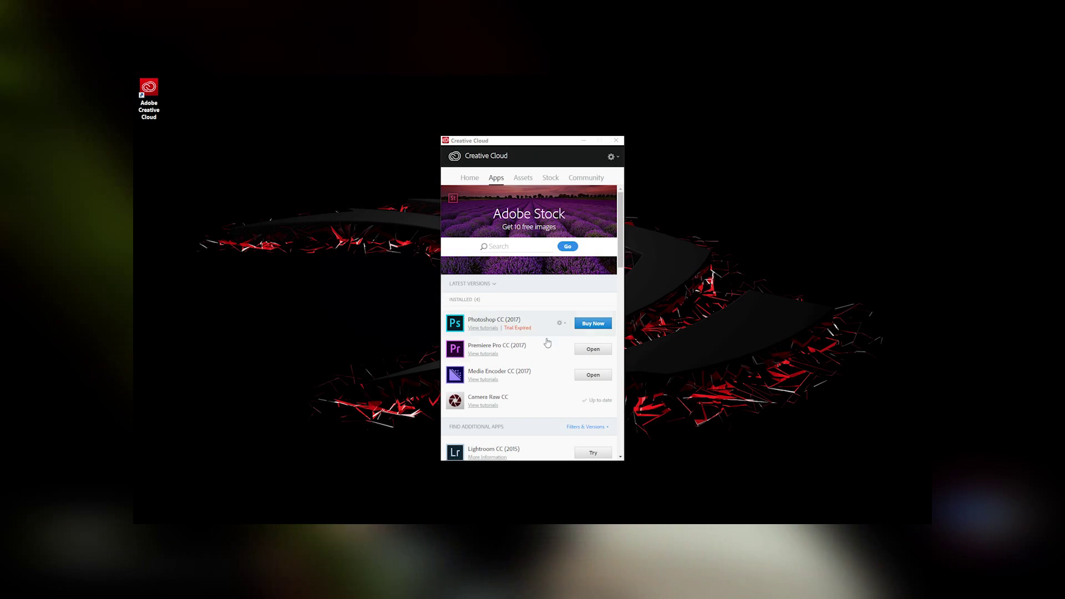
Launch Premiere Pro CC (2017) from the Creative Cloud Apps list.
click(592, 349)
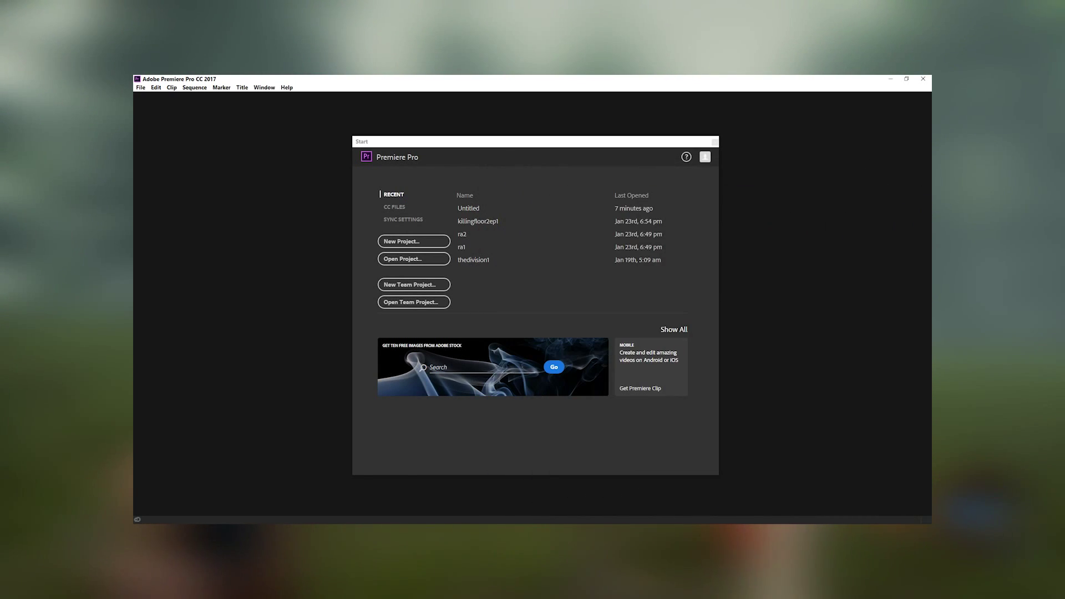
Start a new project from the Premiere Pro Start screen.
click(413, 241)
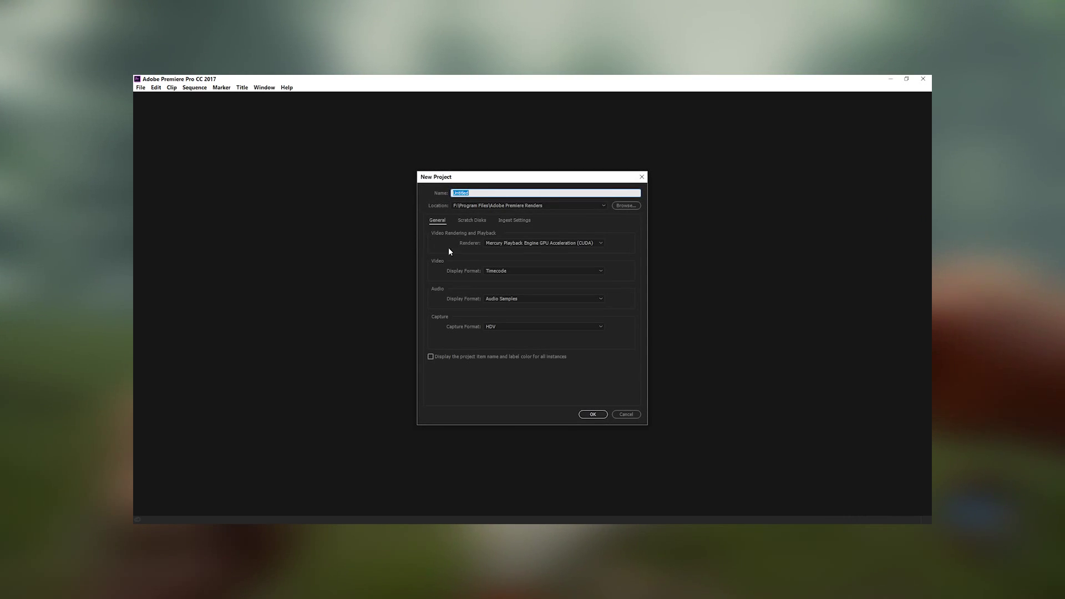
Accept the project settings and overwrite, then import the gameplay clip into a new sequence.
click(593, 414)
click(563, 311)
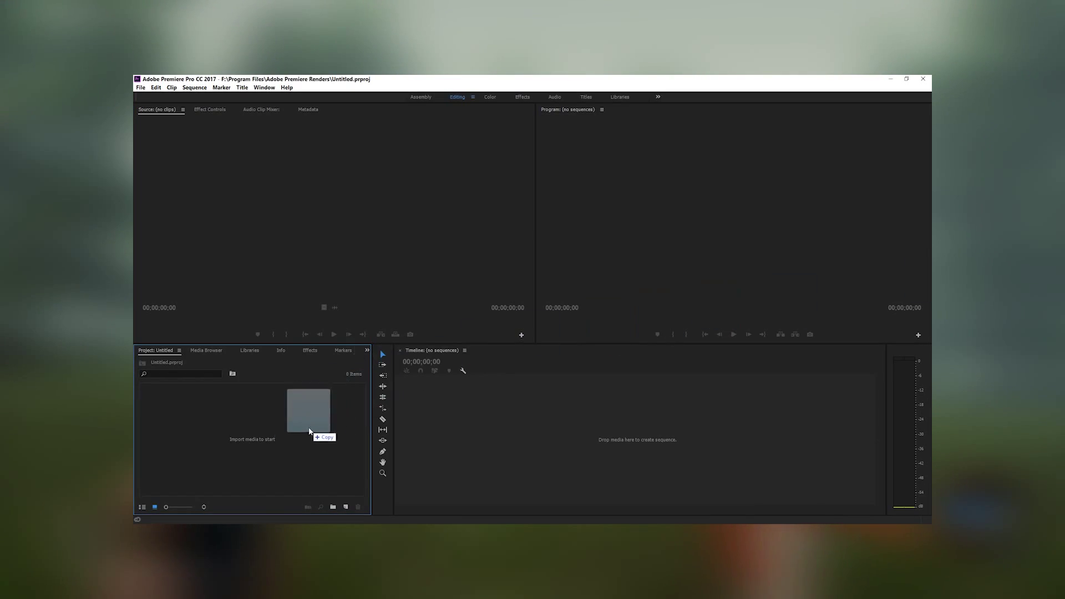
drag(298, 404, 378, 406)
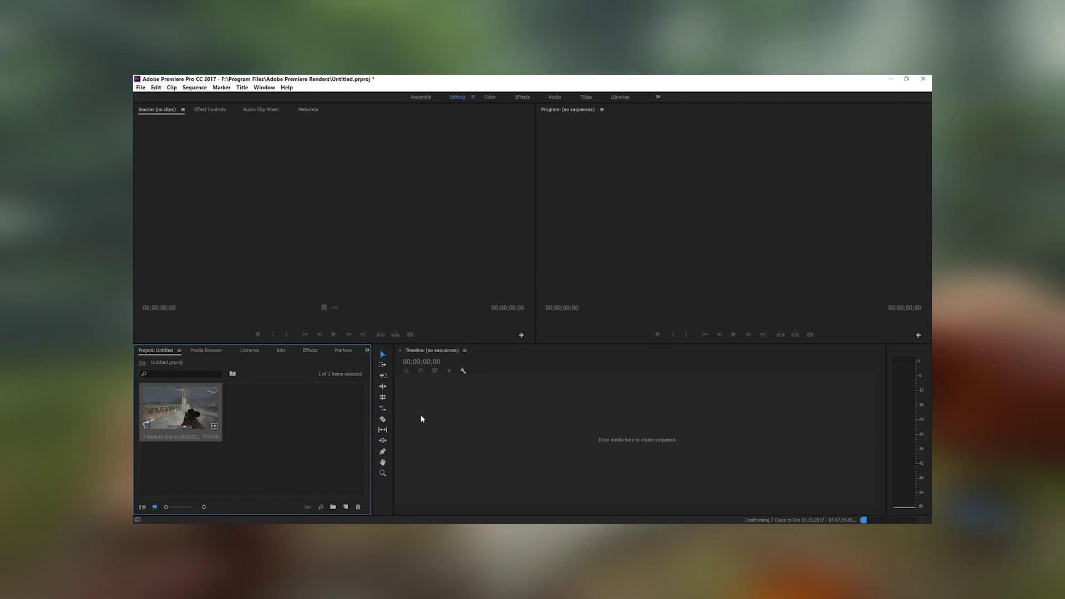
drag(353, 414, 420, 415)
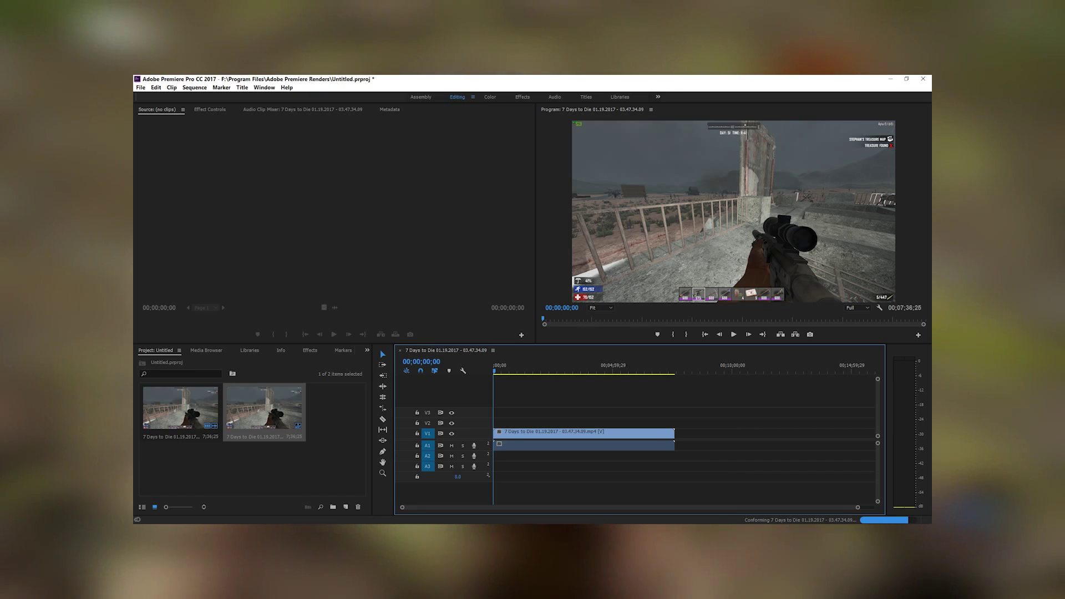
Play the sequence in the Program monitor to check audio, stopping about twelve seconds in.
click(733, 334)
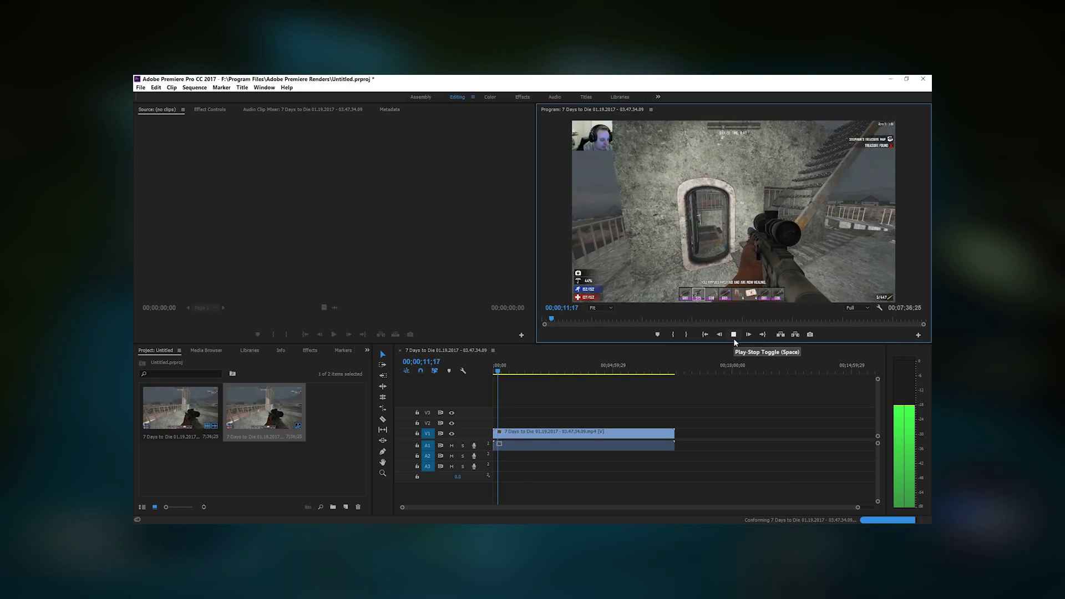
click(733, 335)
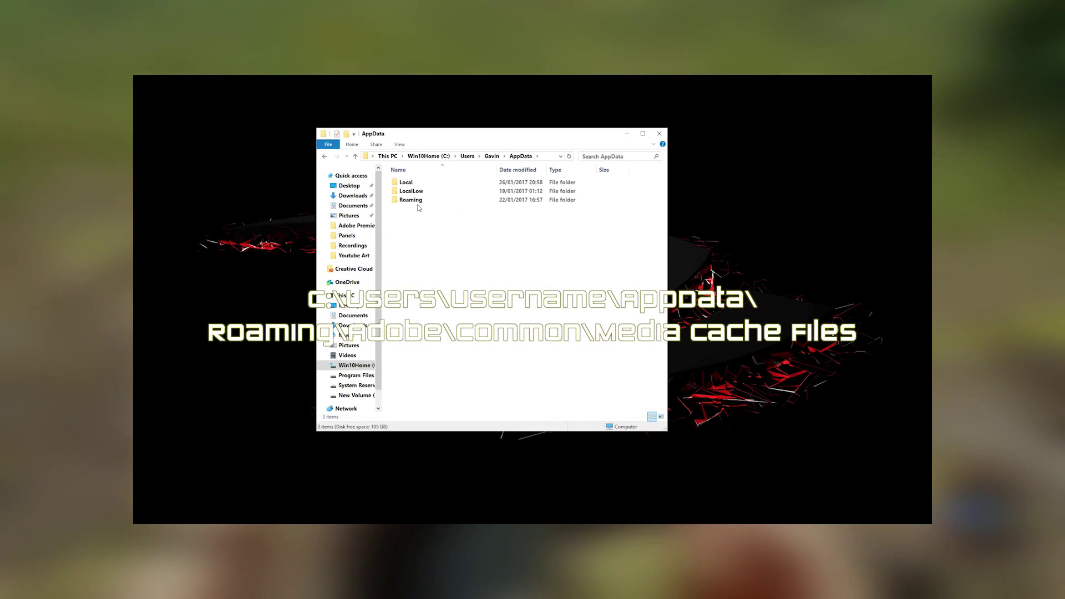
Delete every file in Roaming\Adobe\Common\Media Cache Files.
double_click(410, 200)
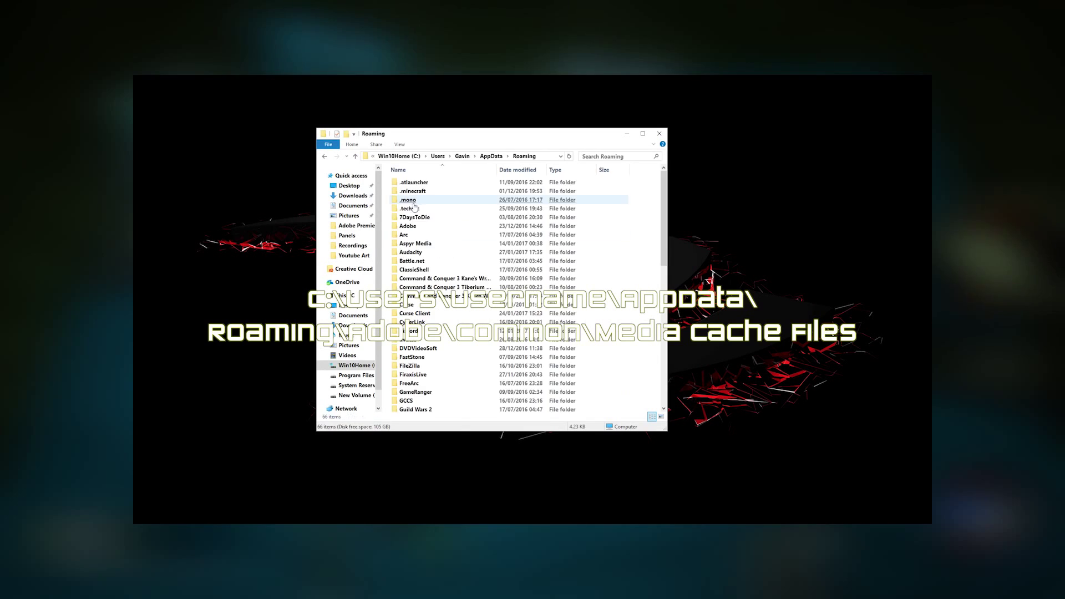
double_click(408, 226)
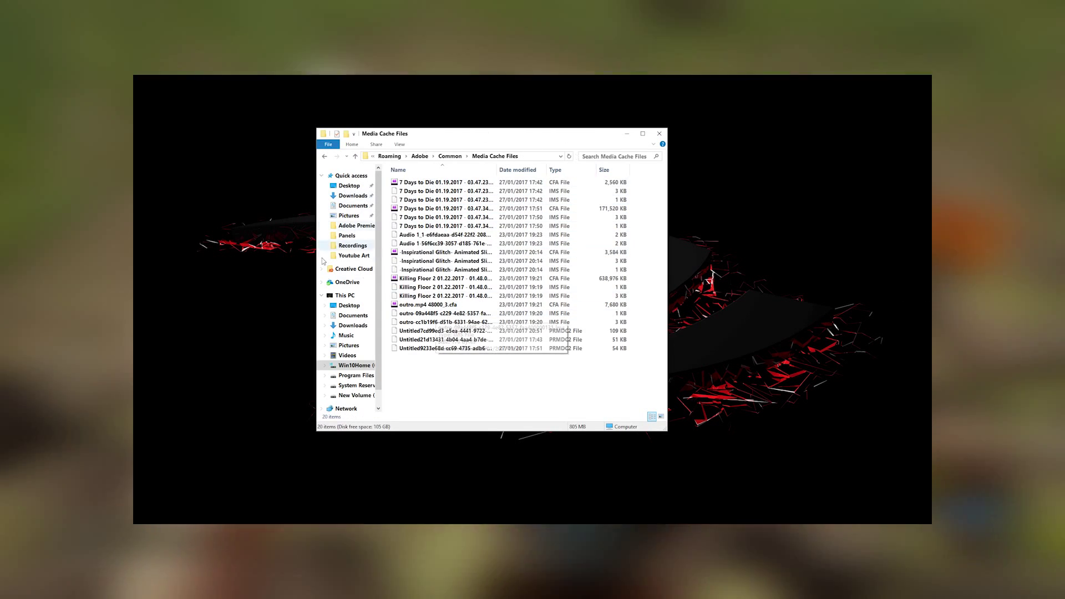
drag(493, 200, 489, 373)
key(ctrl+a)
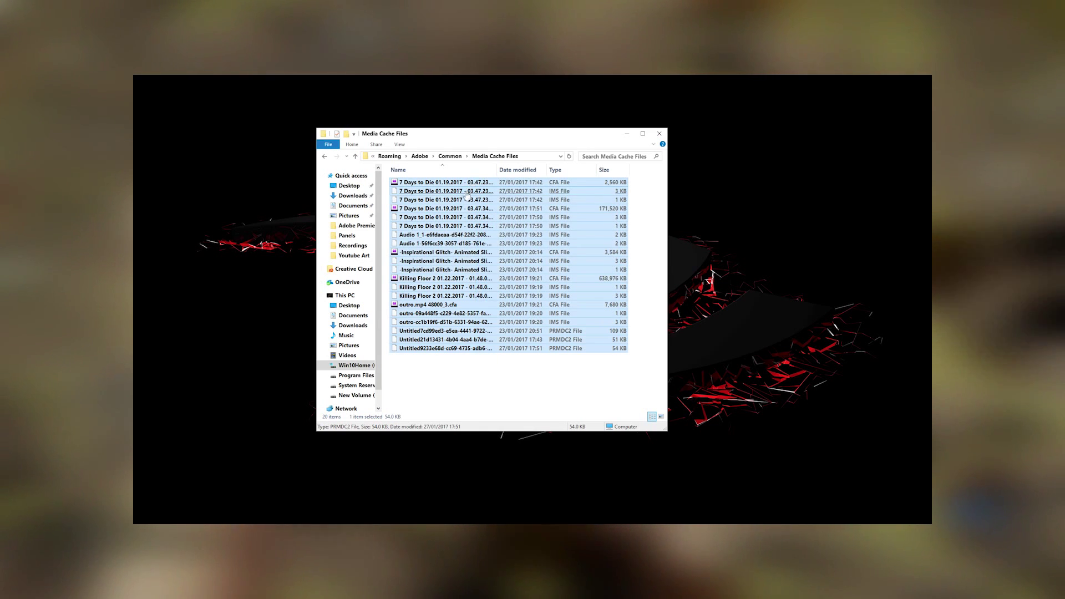
right_click(469, 202)
click(538, 337)
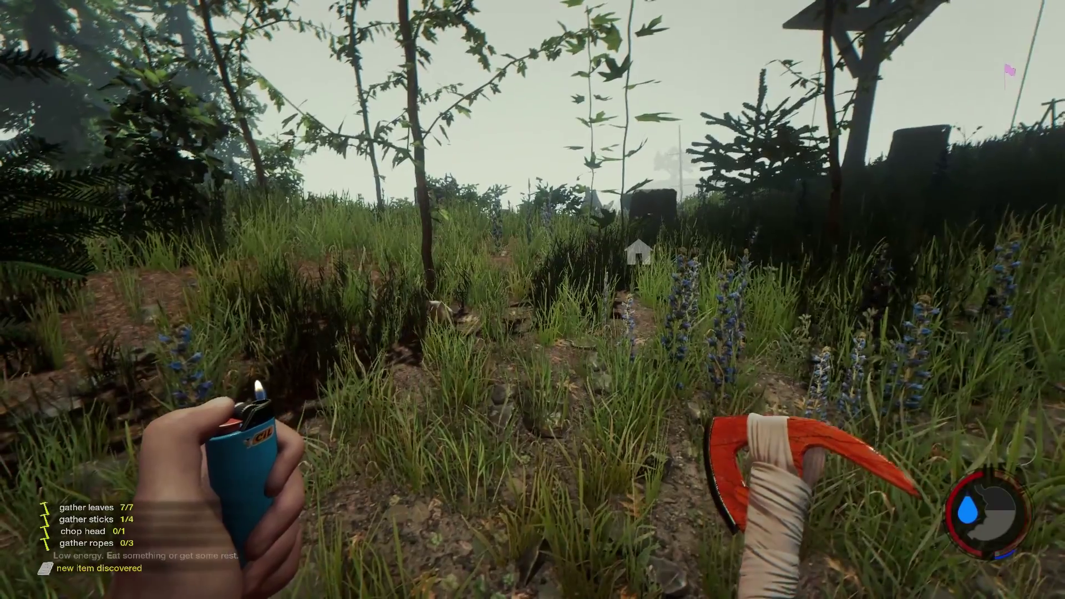
key(i)
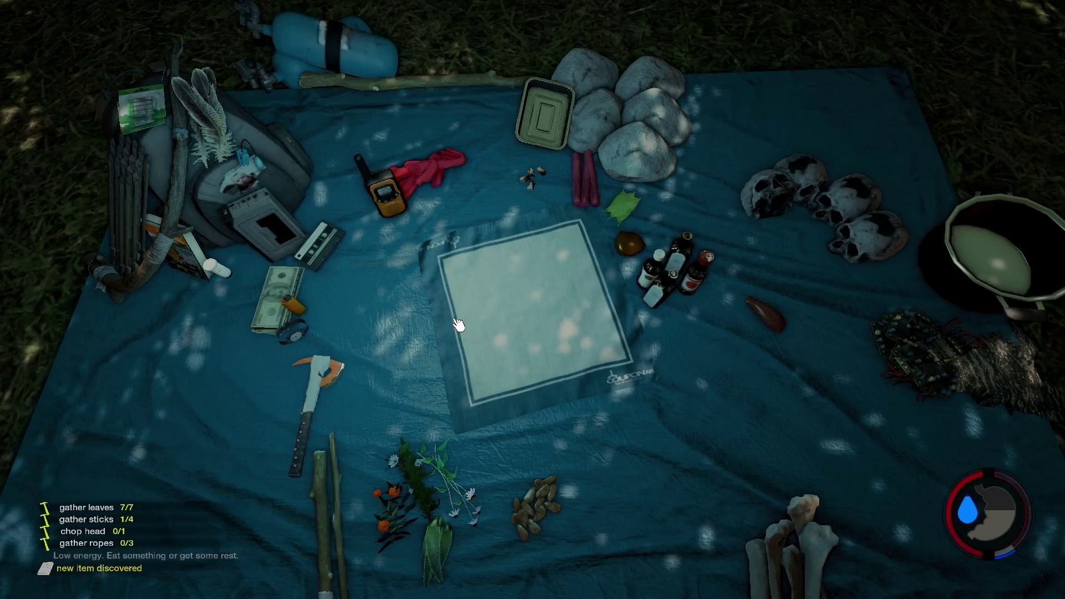
key(i)
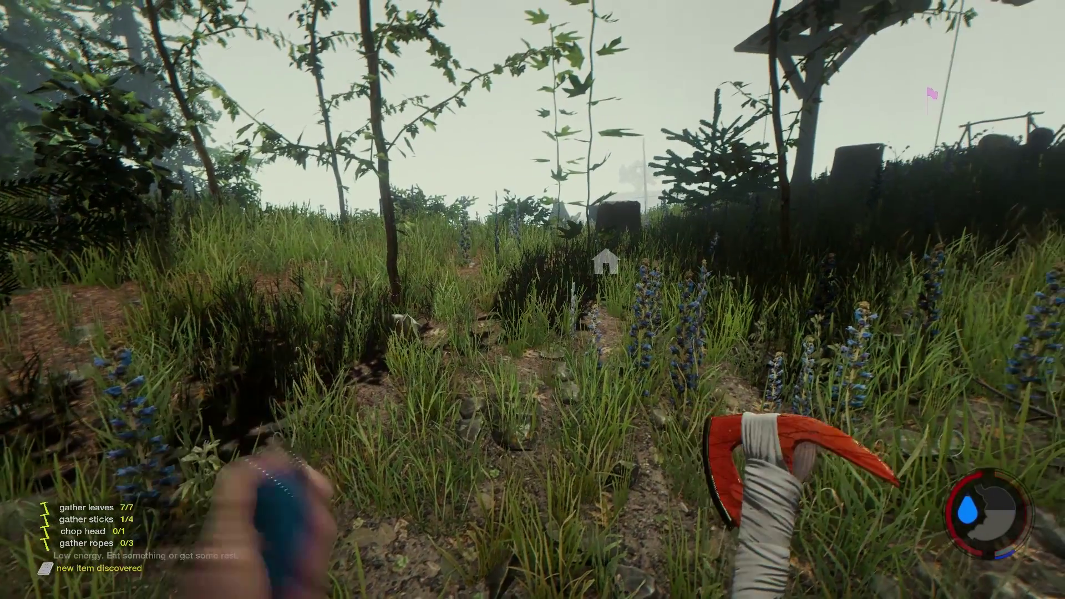